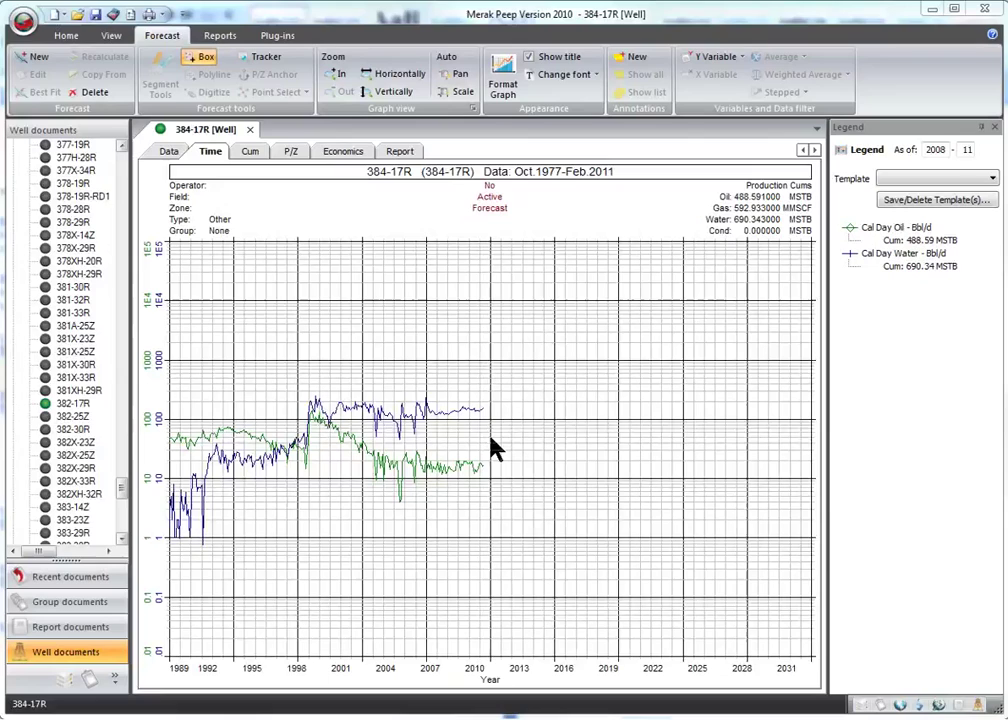
Create a decline forecast from the Cal Day Water history from about late 1998 onward and name it 09_2013_RES_WAT
left_click(439, 416)
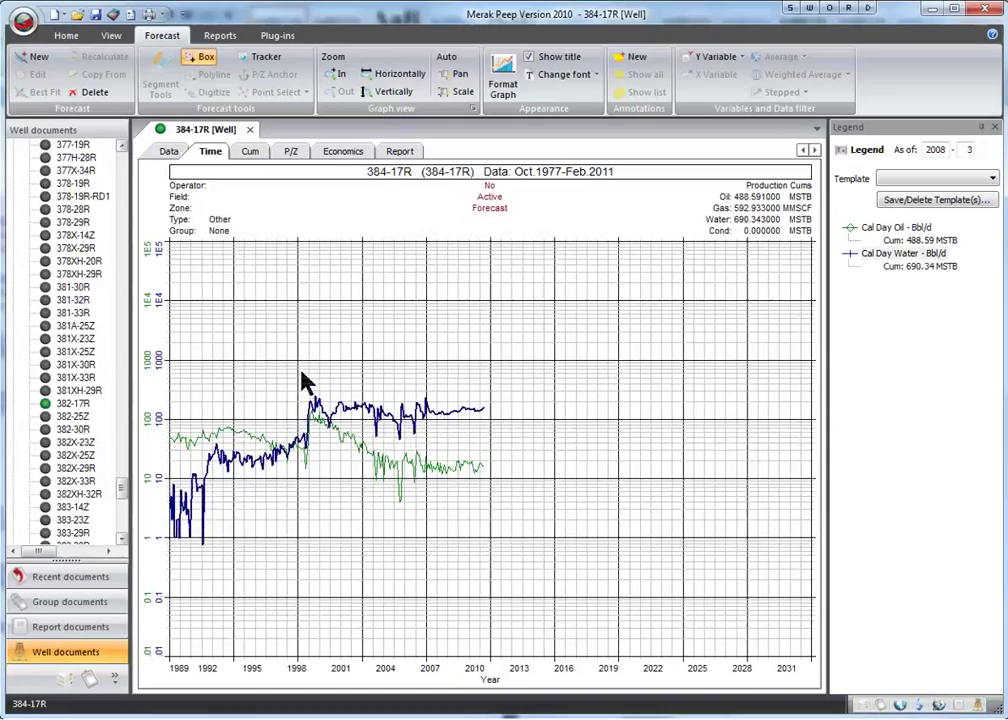
left_click_drag(301, 372, 491, 440)
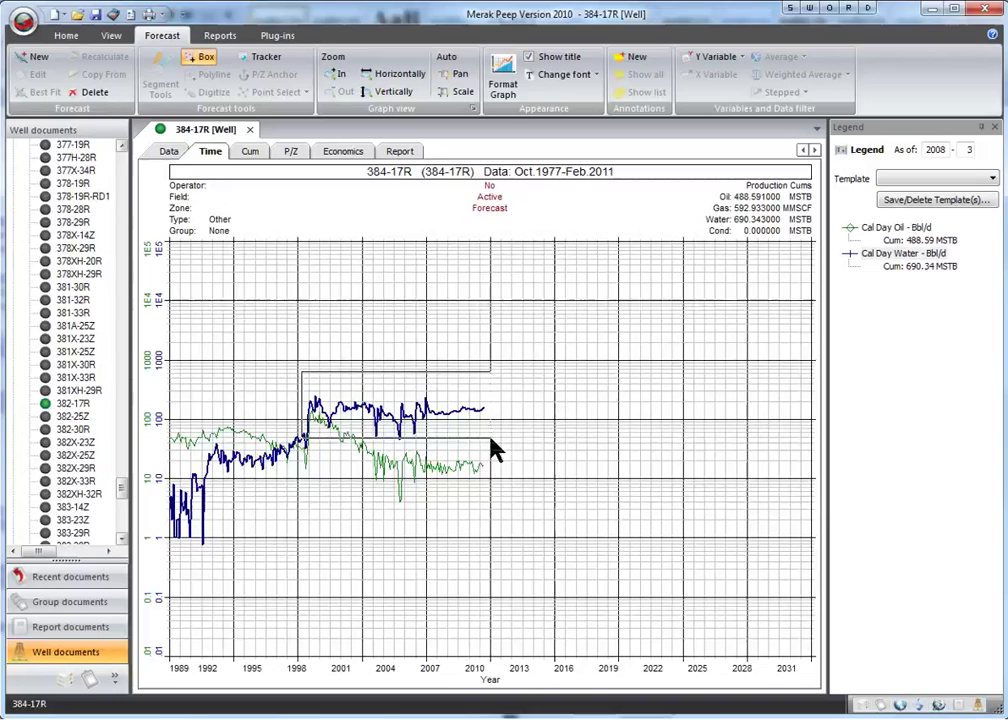
right_click(410, 406)
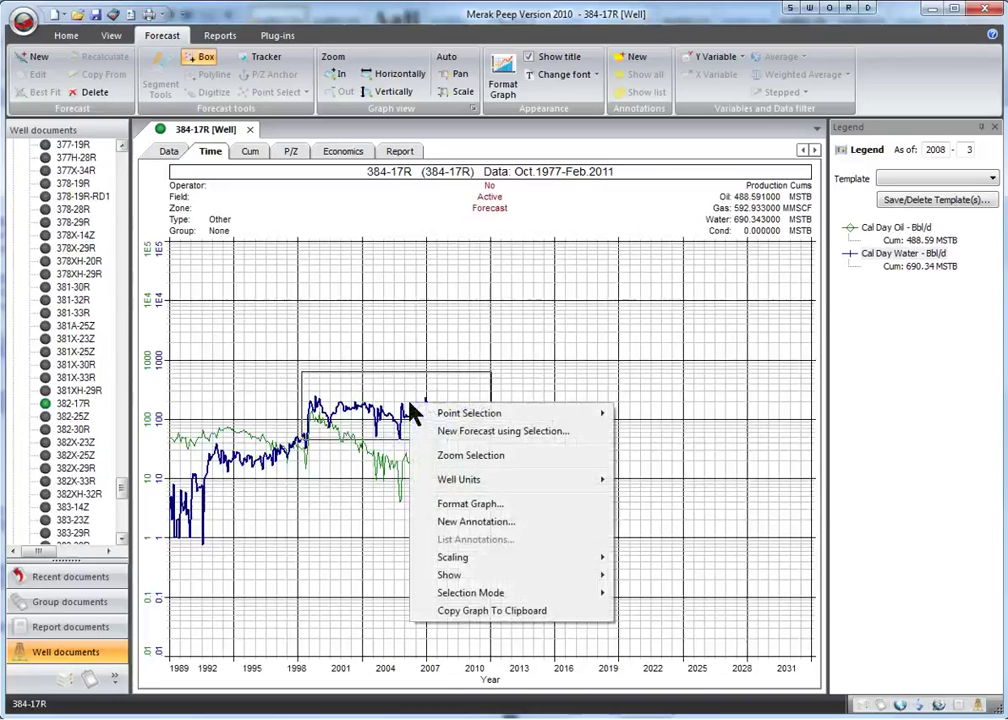
left_click(481, 440)
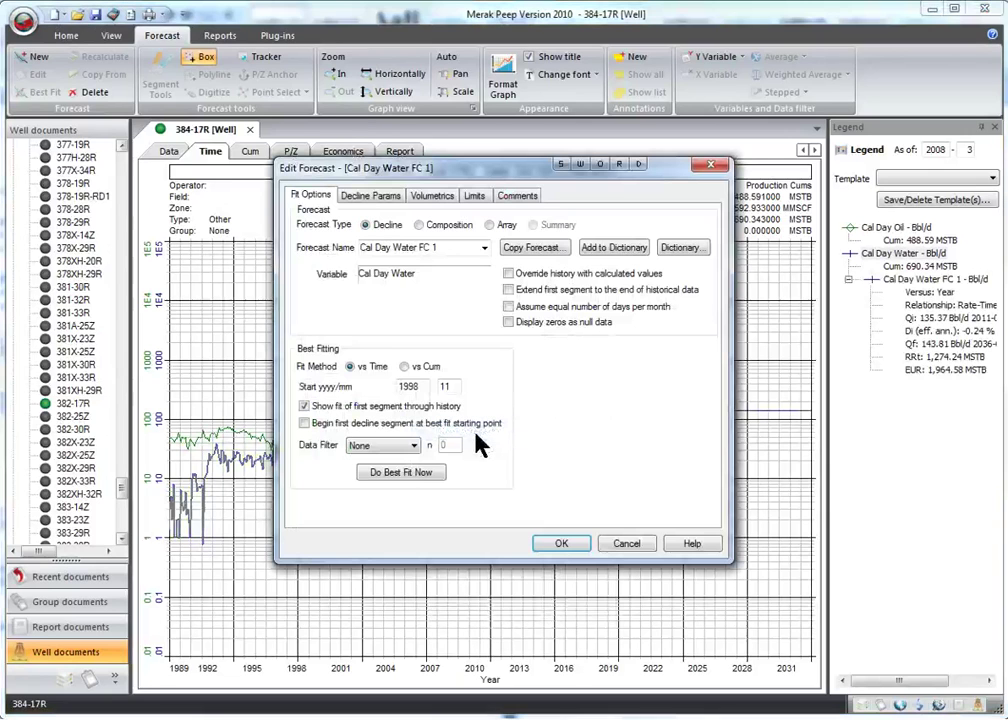
left_click(485, 249)
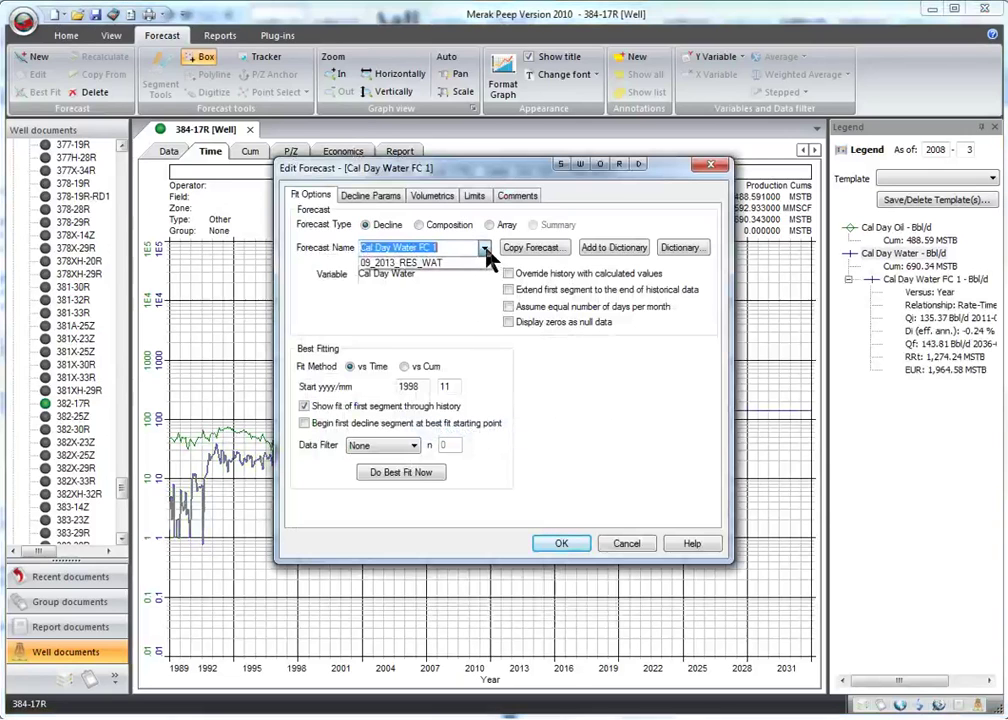
left_click(437, 263)
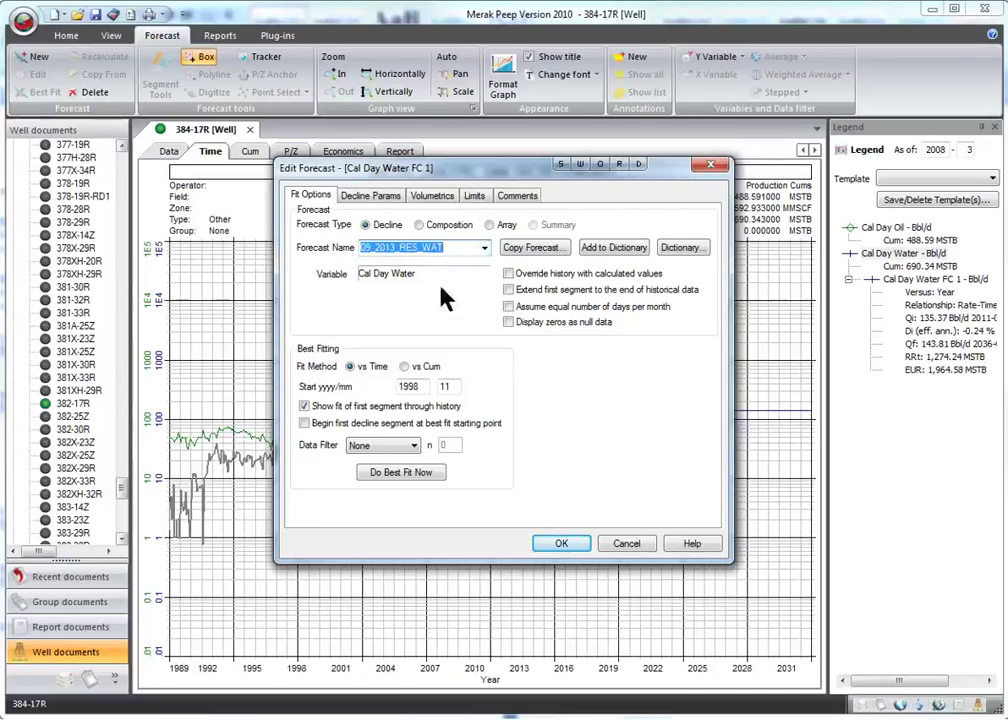
left_click(558, 545)
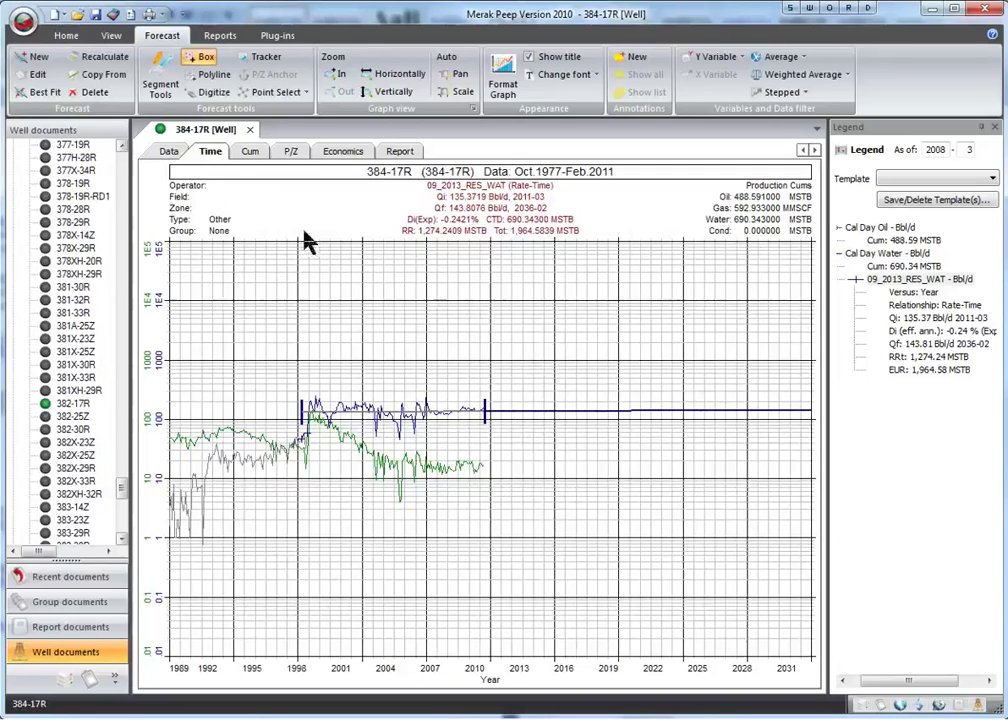
Change the Y axis of the well's cumulative production plot to a Log scale
left_click(252, 157)
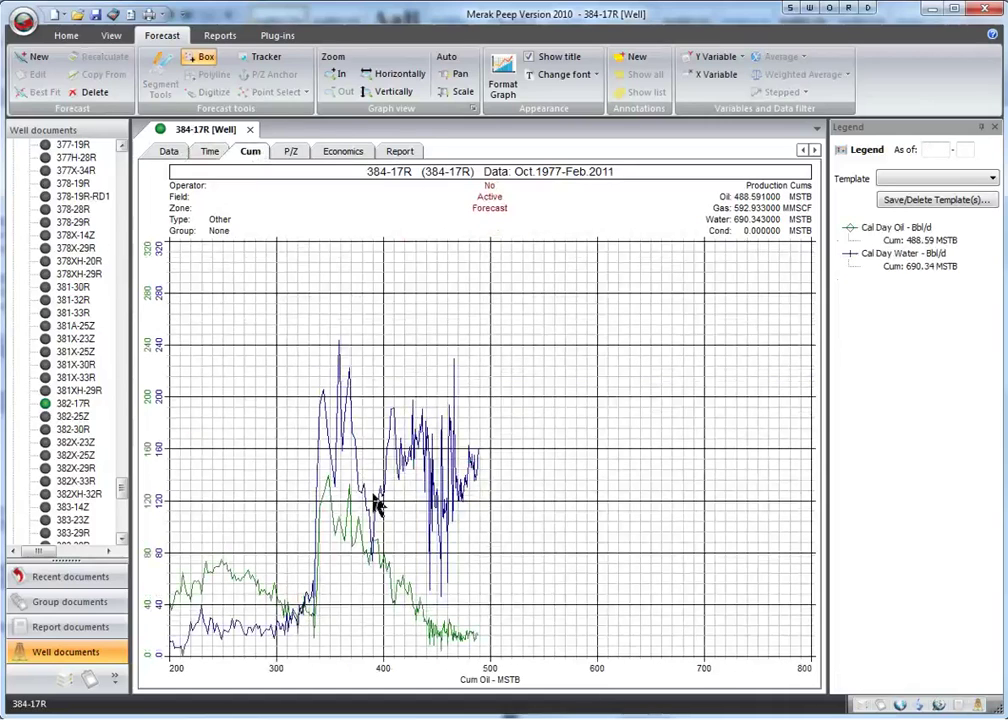
right_click(154, 458)
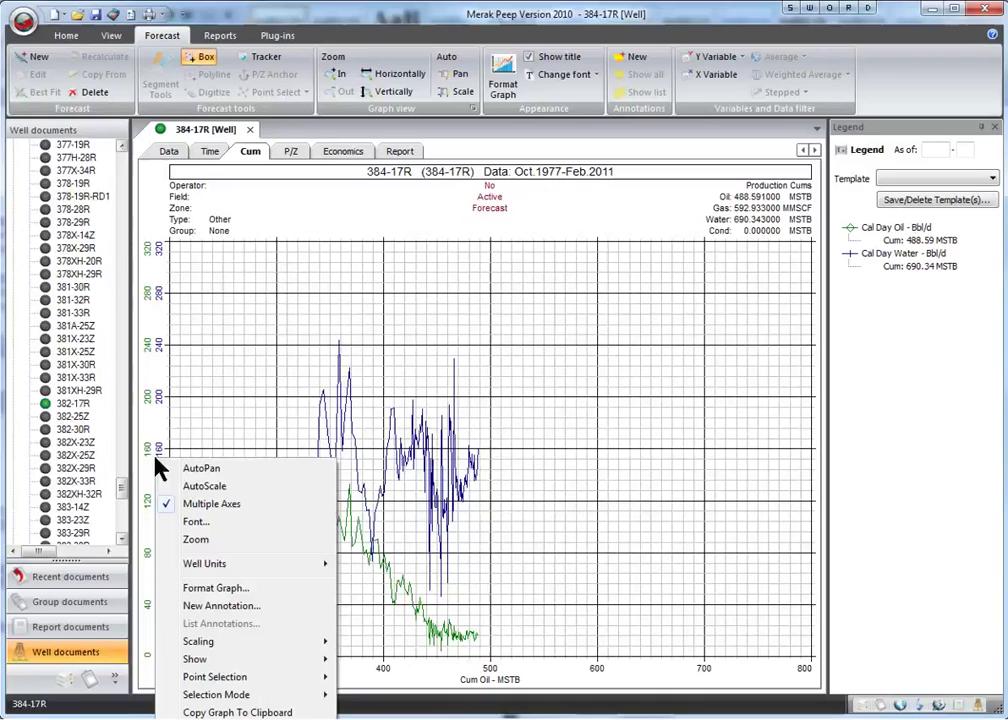
mouse_move(278, 648)
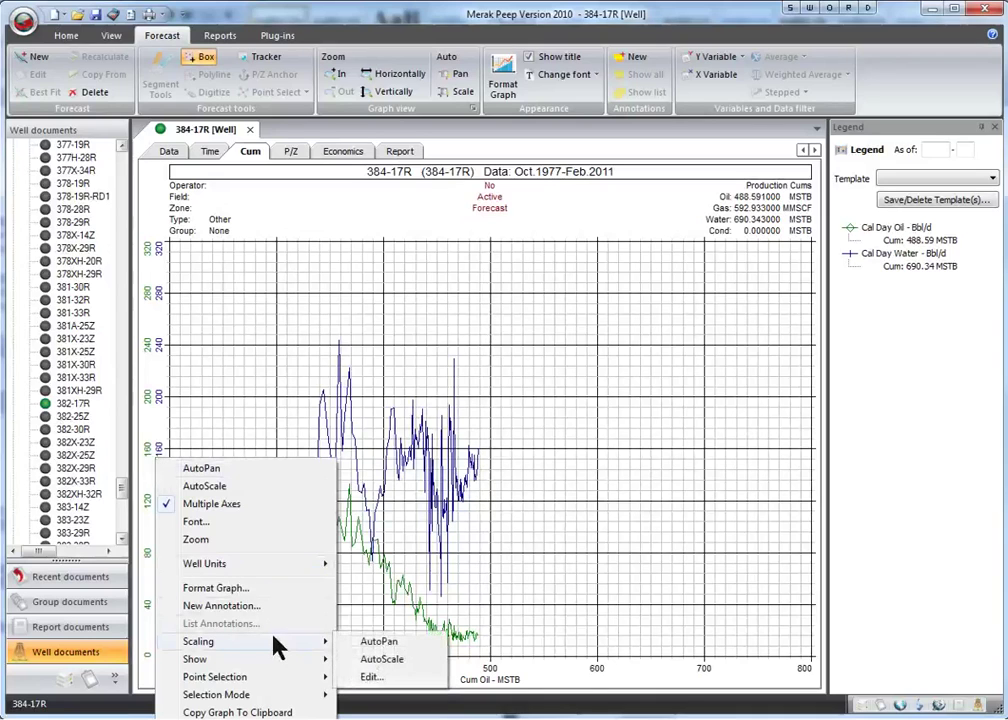
left_click(384, 679)
left_click(577, 345)
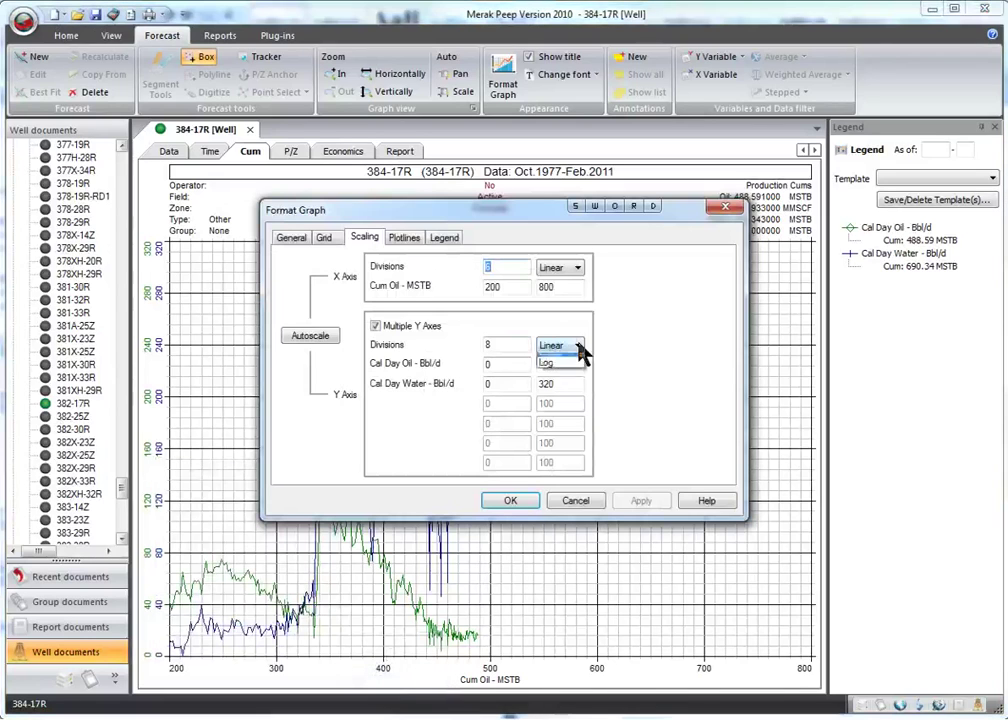
left_click(566, 375)
left_click(509, 501)
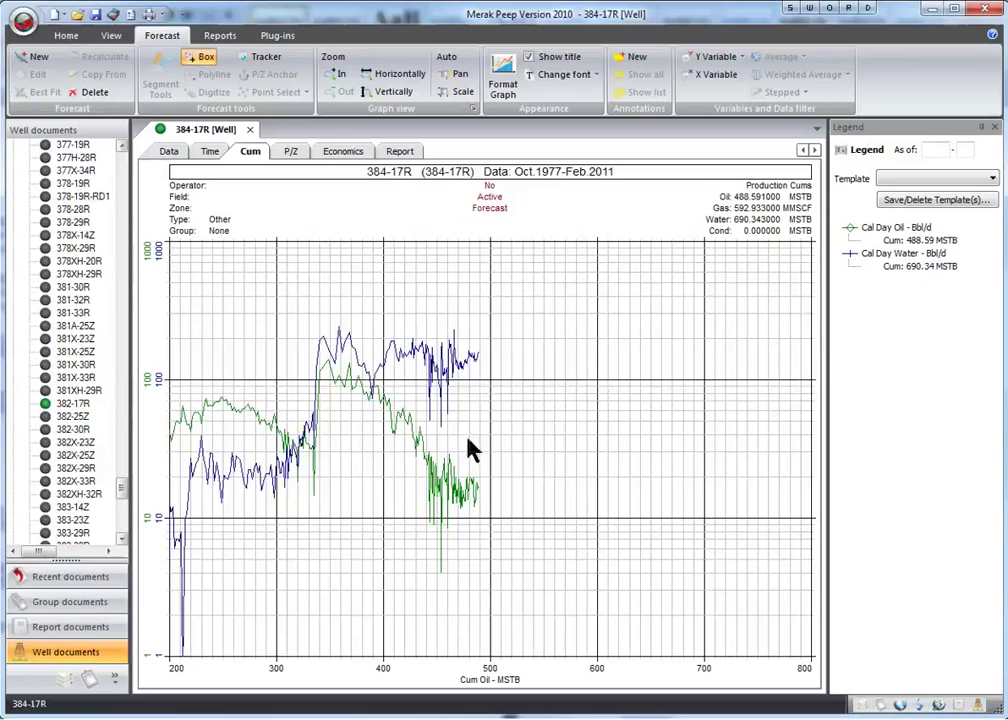
Add the Wat/Oil Ratio variable to the cumulative plot
right_click(866, 335)
left_click(898, 344)
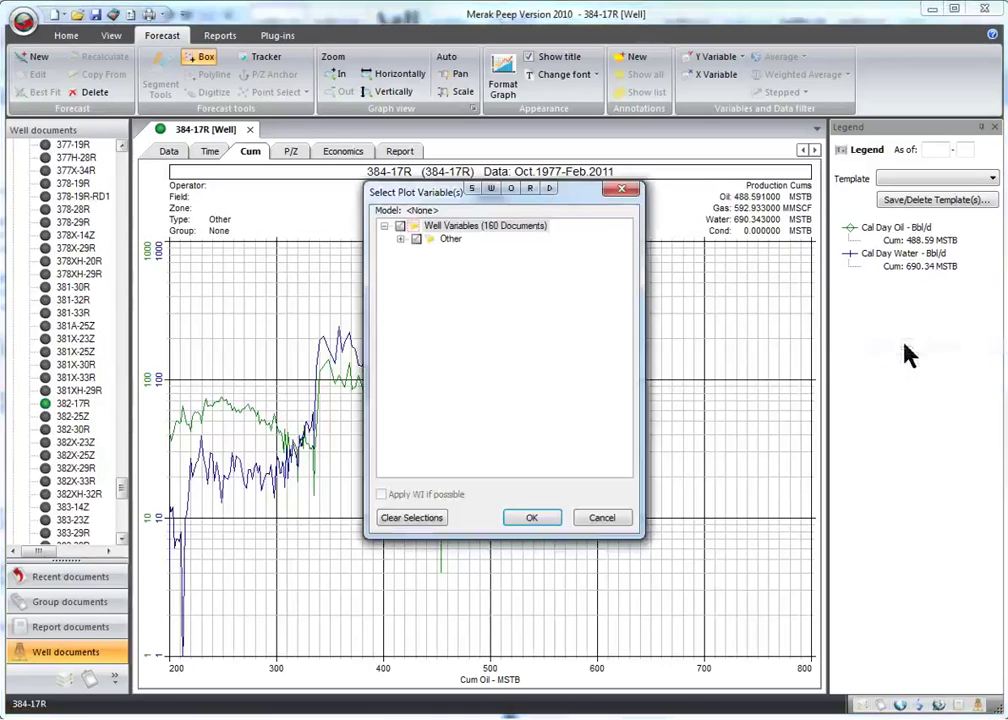
left_click(400, 239)
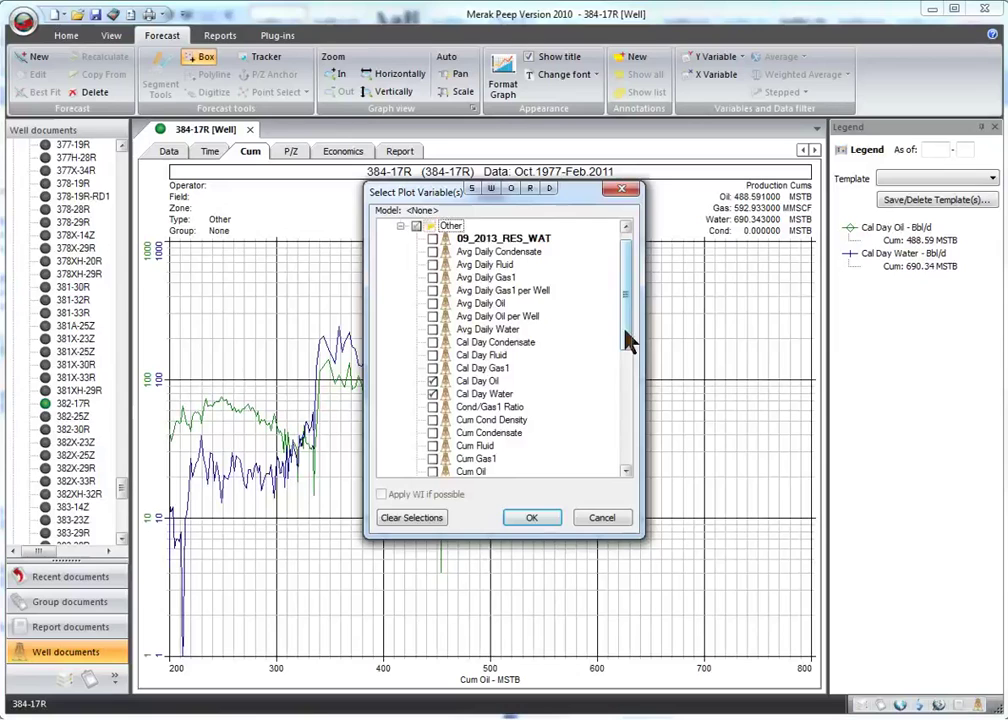
left_click_drag(627, 338, 616, 450)
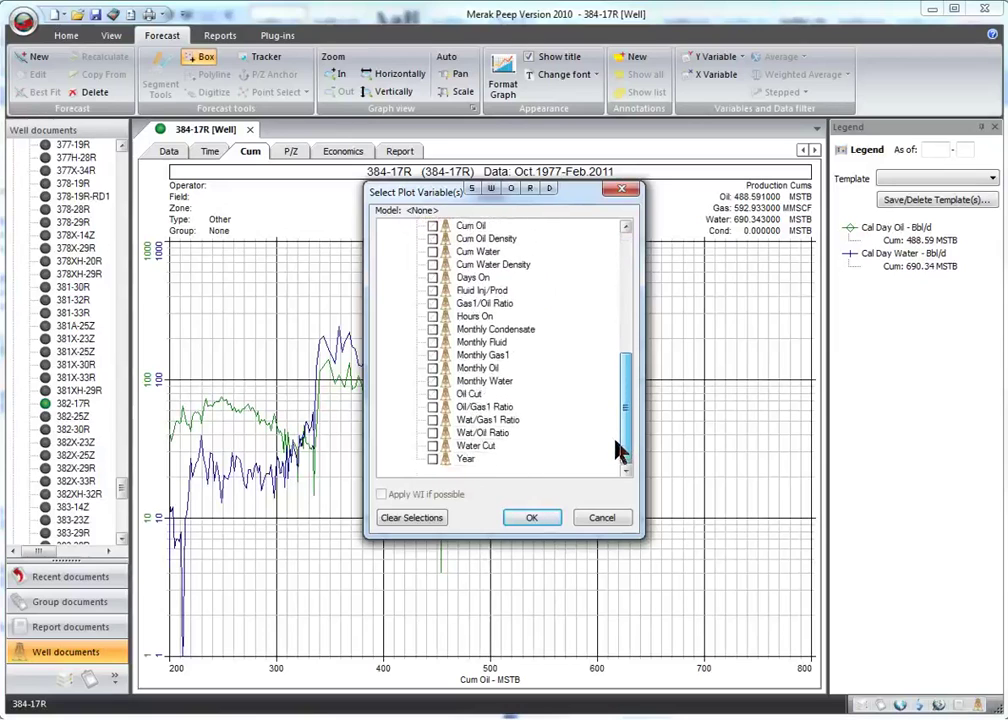
left_click(433, 432)
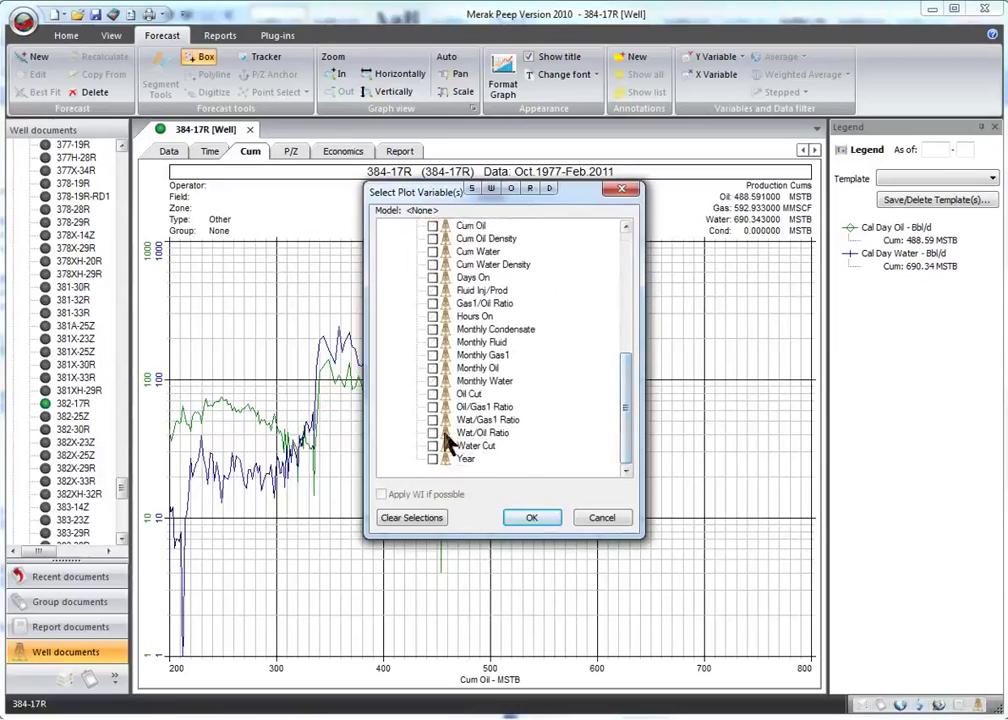
left_click(531, 517)
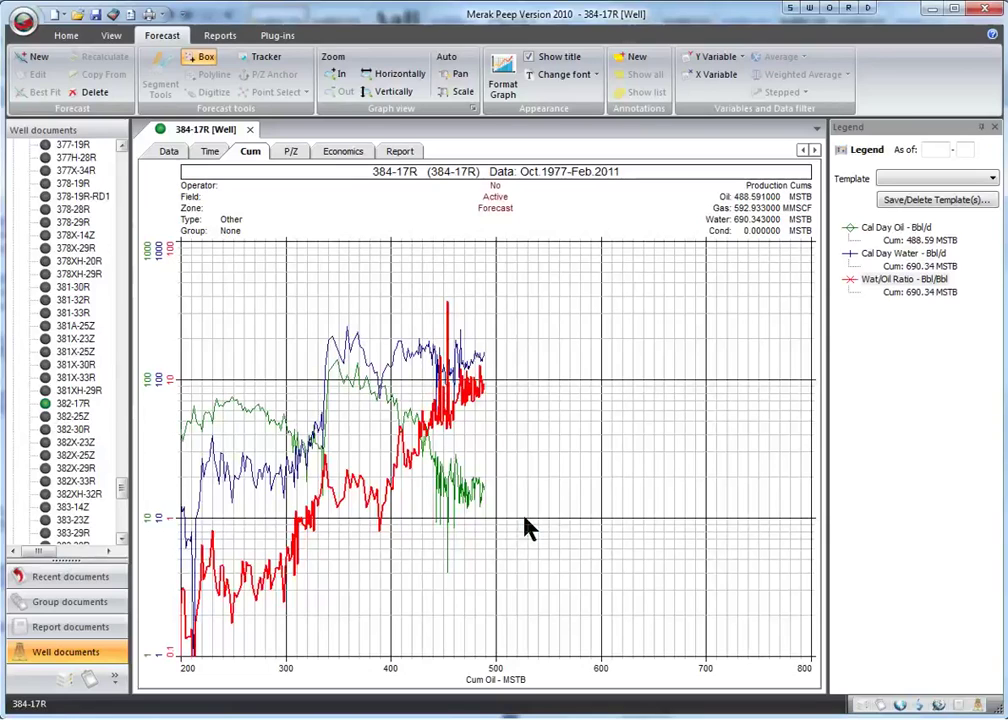
Start a new decline forecast on the Wat/Oil Ratio curve and name it 09_2013_RES_WOR
right_click(449, 424)
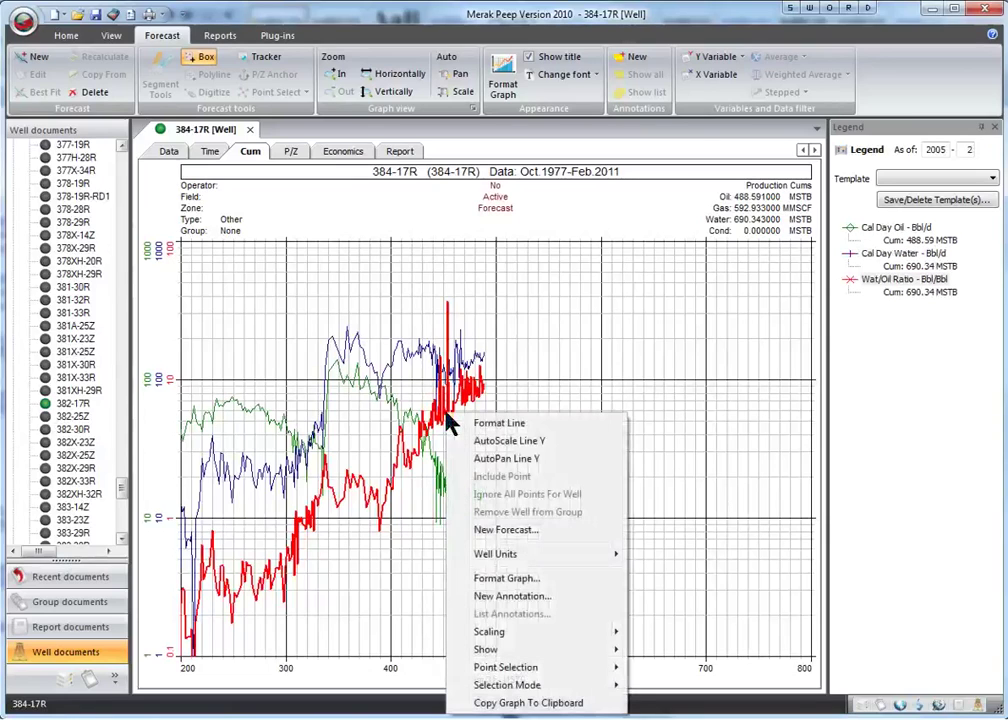
left_click(488, 530)
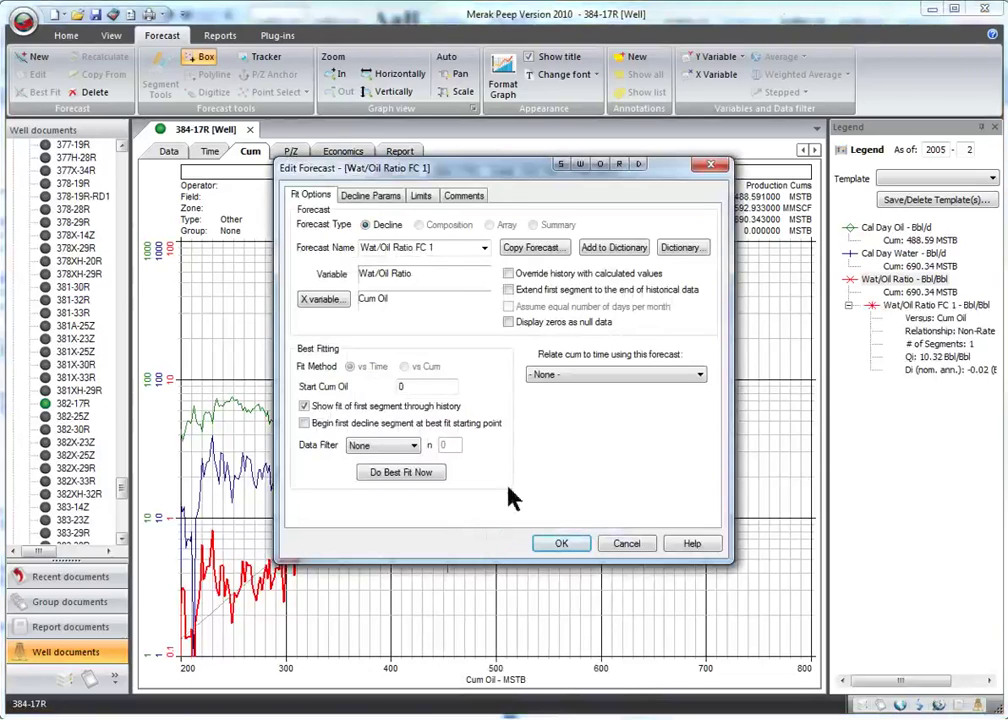
left_click(484, 248)
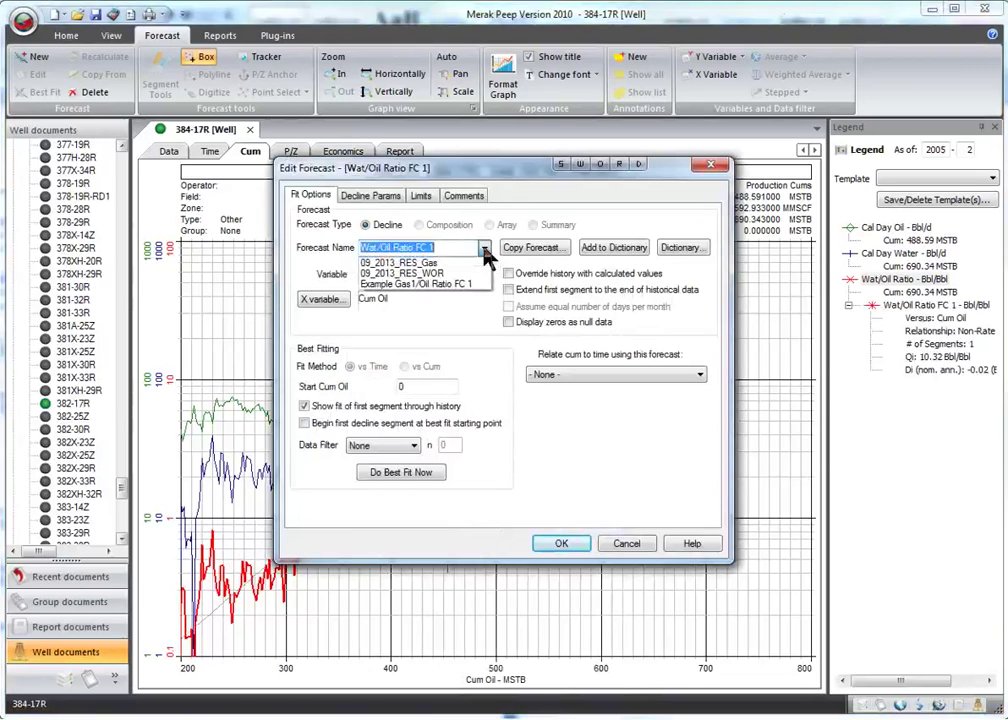
left_click(440, 276)
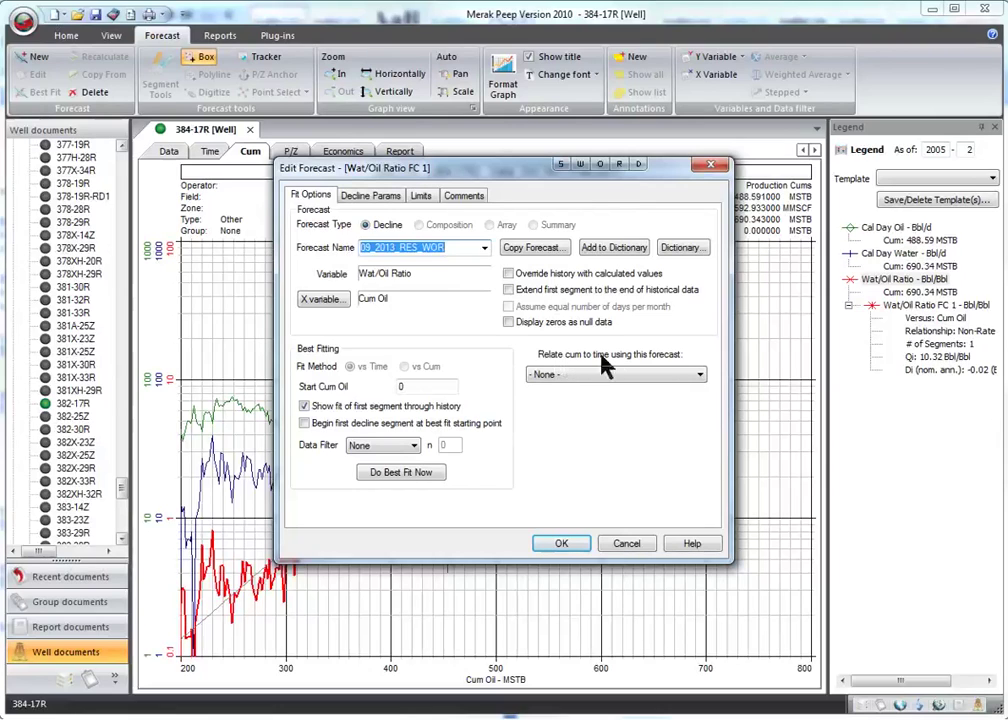
Relate cum to time with a resultant composition forecast: method Oil = Water / WOR, rate forecast 09_2013_RES_WAT, composition forecast name 09_2013_RES_Oil
left_click(704, 382)
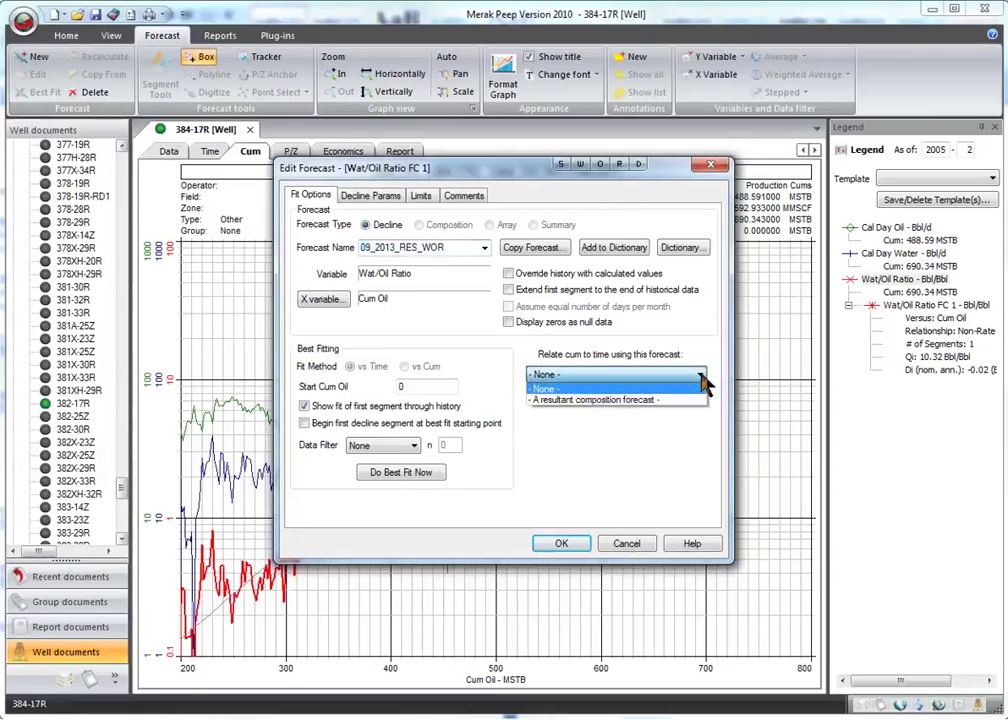
left_click(648, 400)
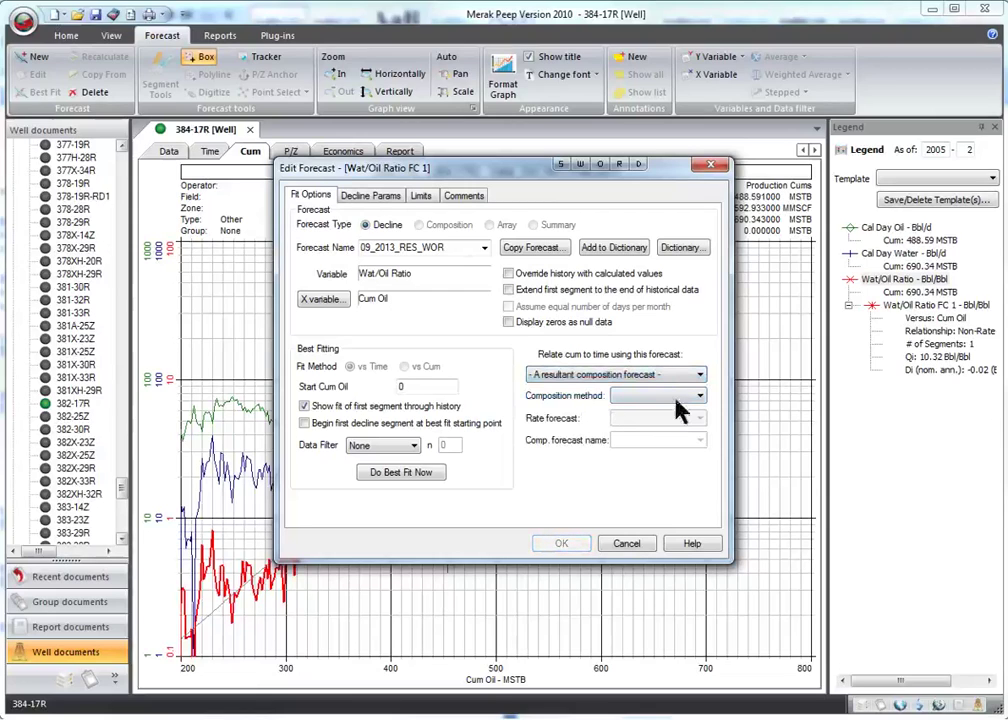
left_click(700, 397)
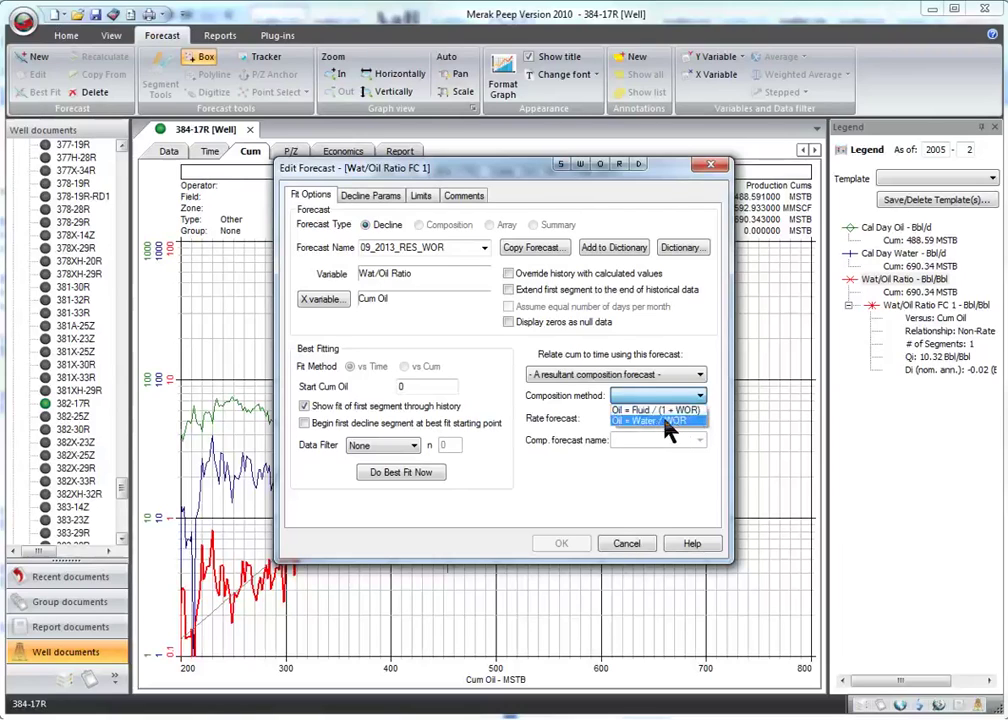
left_click(664, 420)
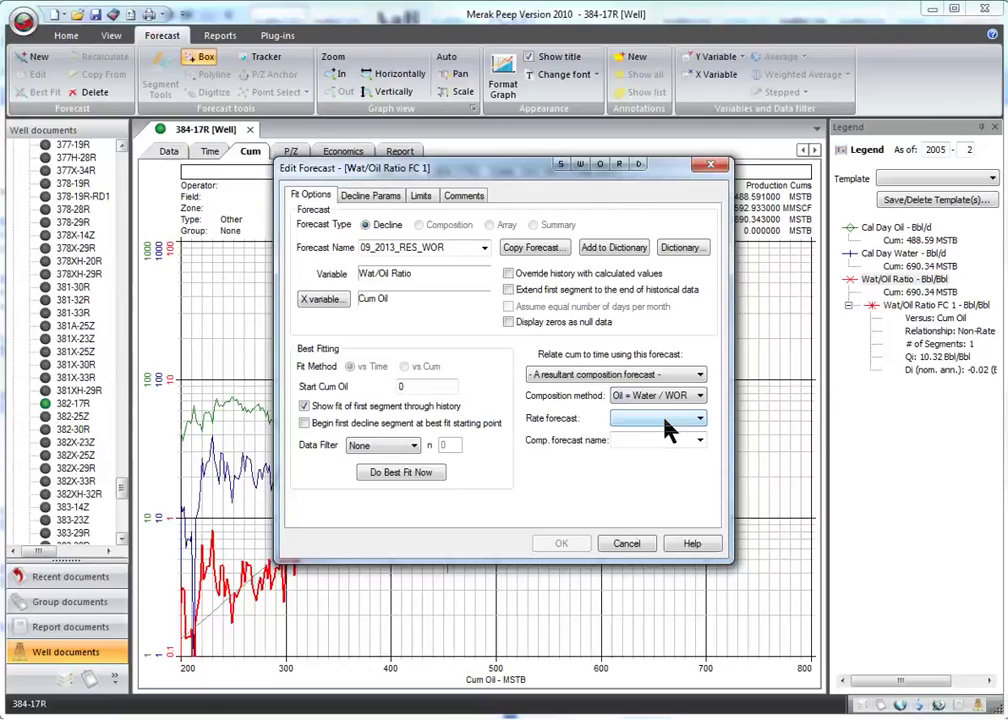
left_click(700, 420)
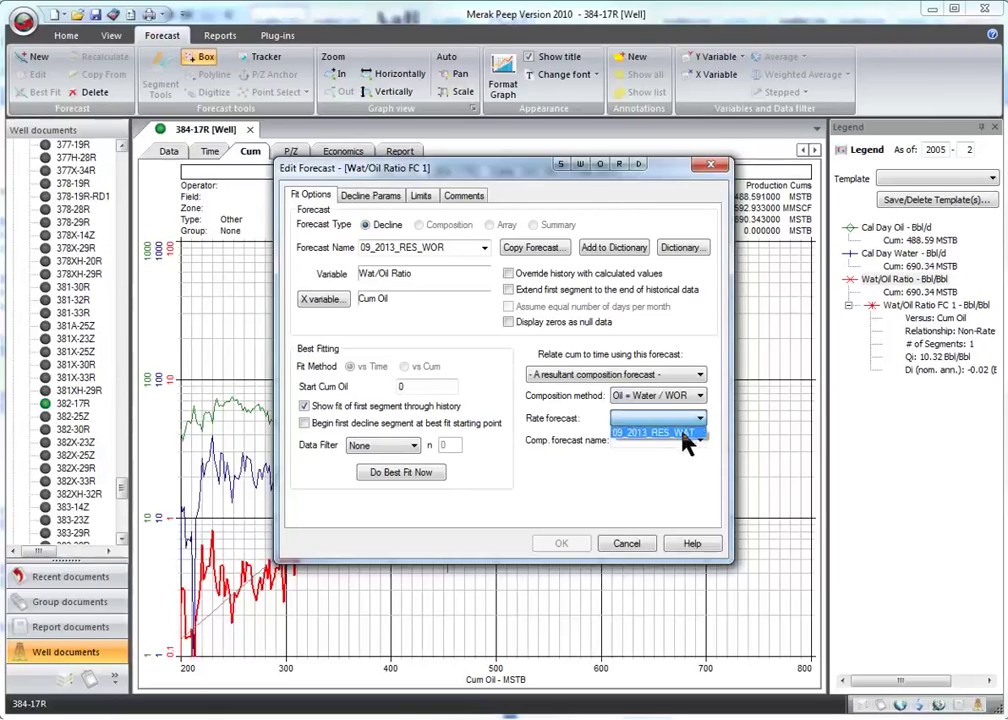
left_click(684, 434)
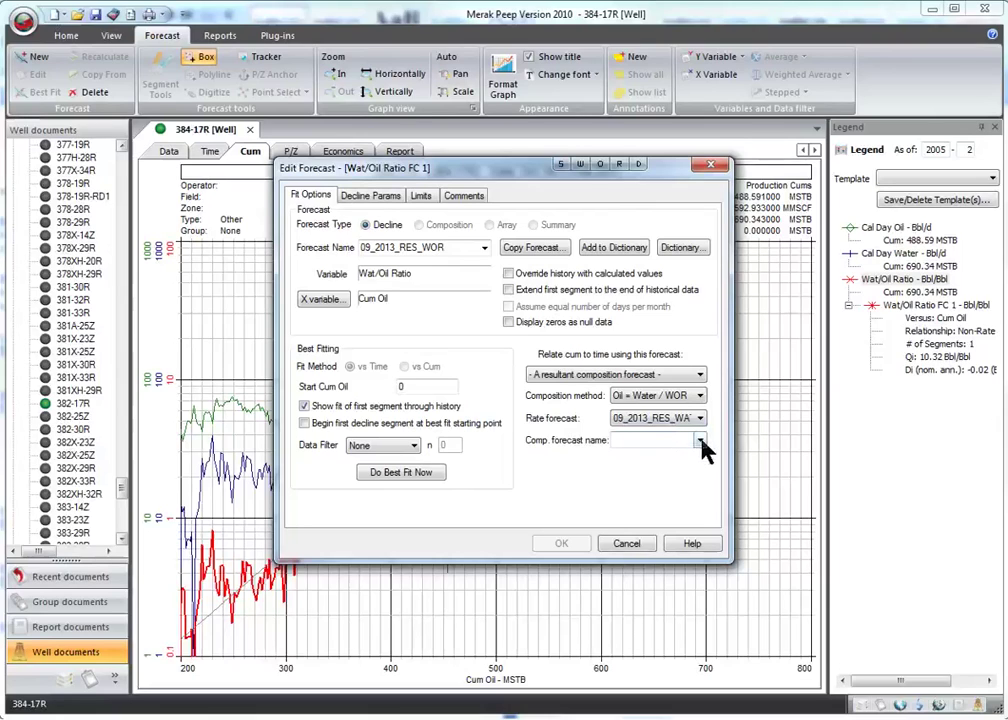
left_click(701, 441)
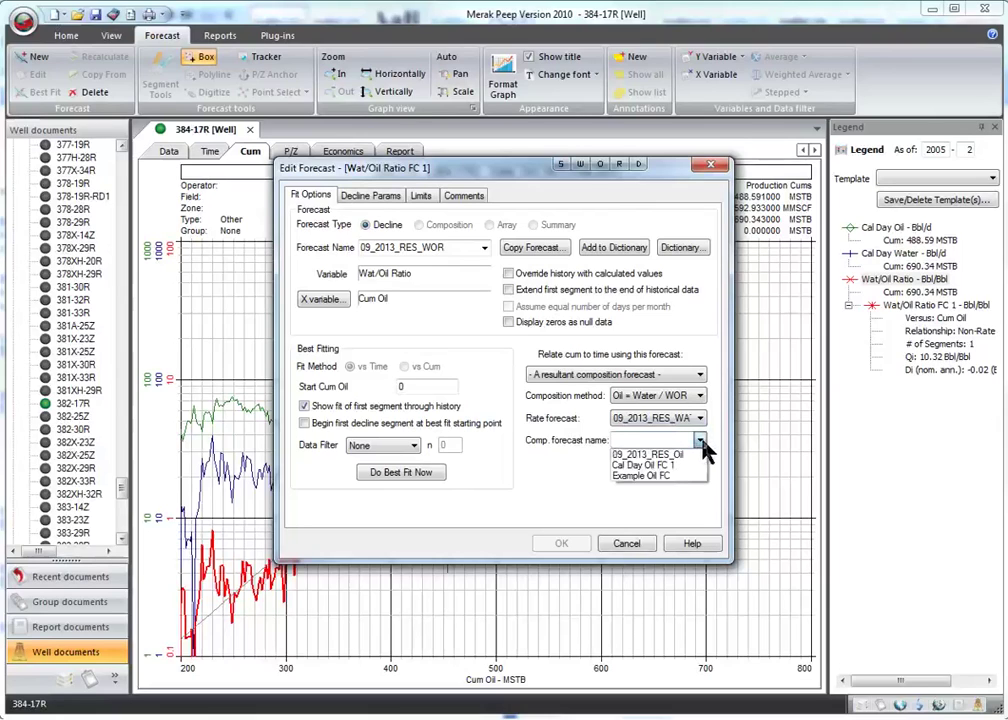
left_click(679, 458)
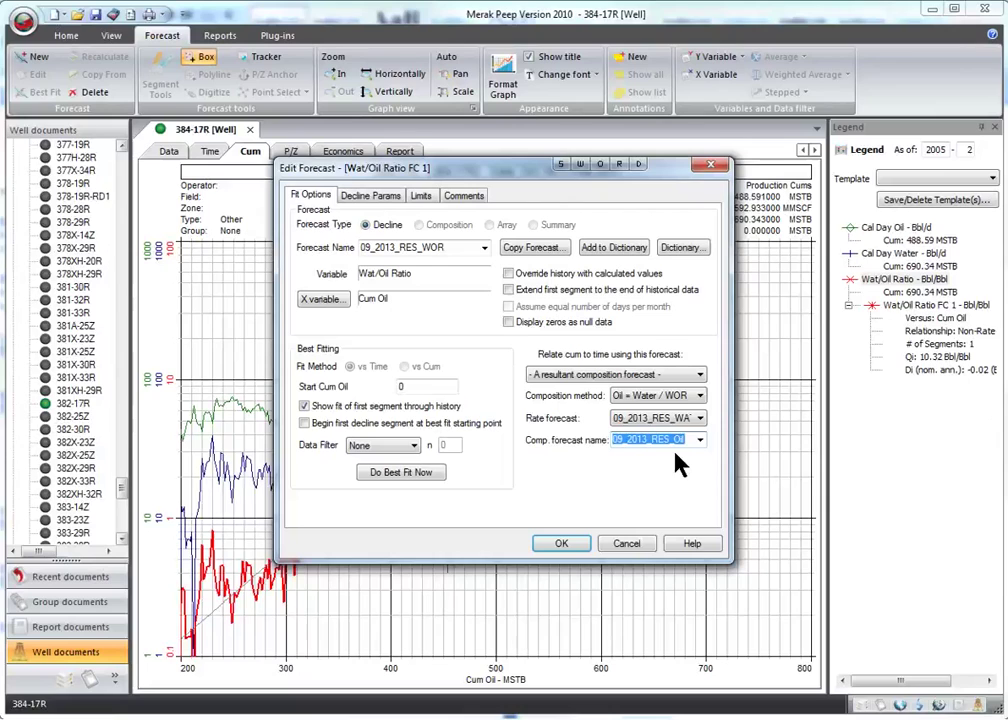
left_click(563, 544)
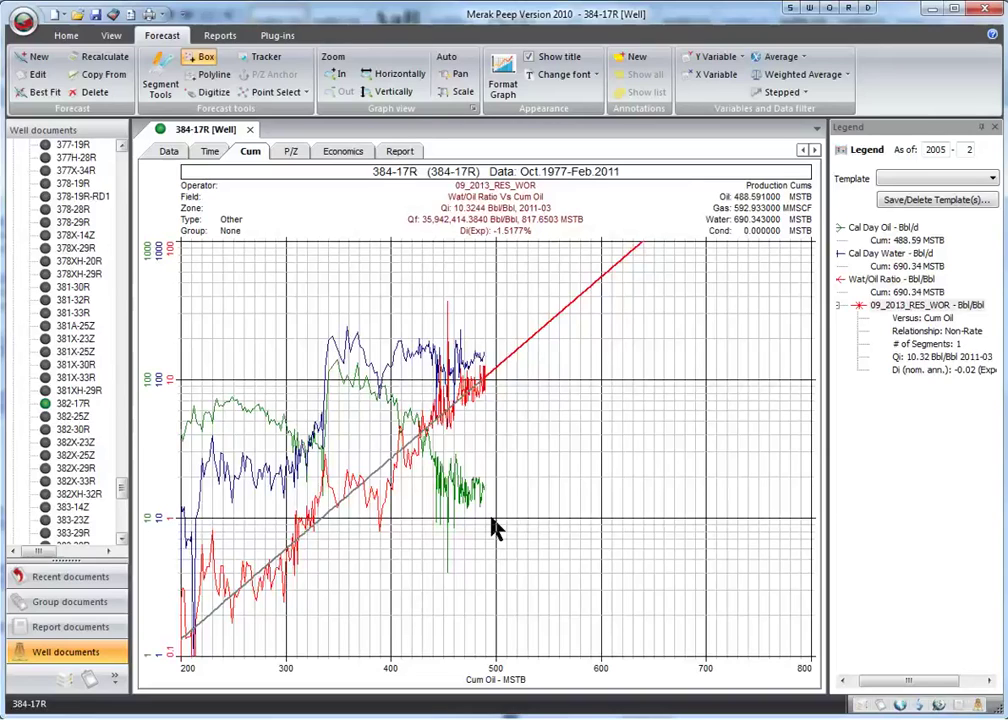
Add the 09_2013_RES_Oil forecast to the variables shown on the cumulative plot
right_click(872, 458)
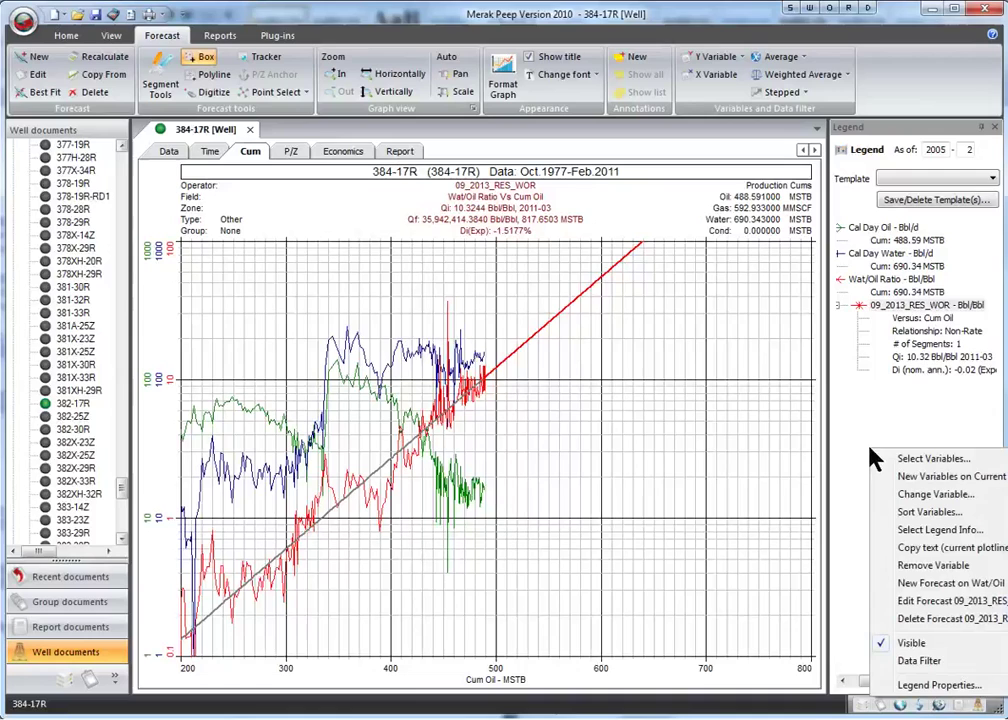
left_click(923, 461)
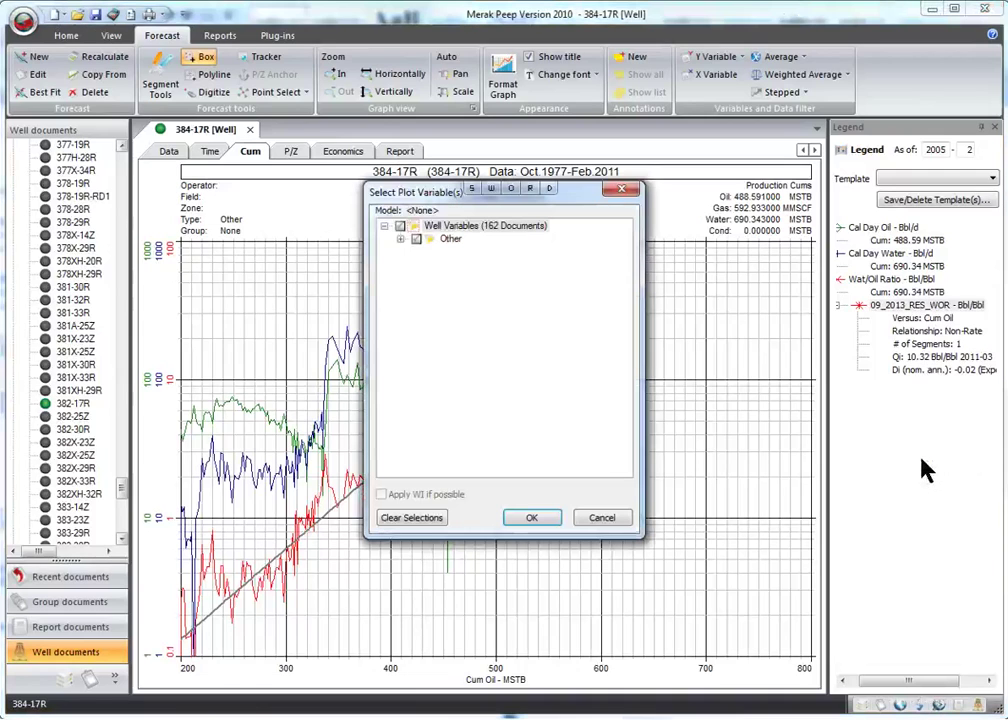
left_click(399, 240)
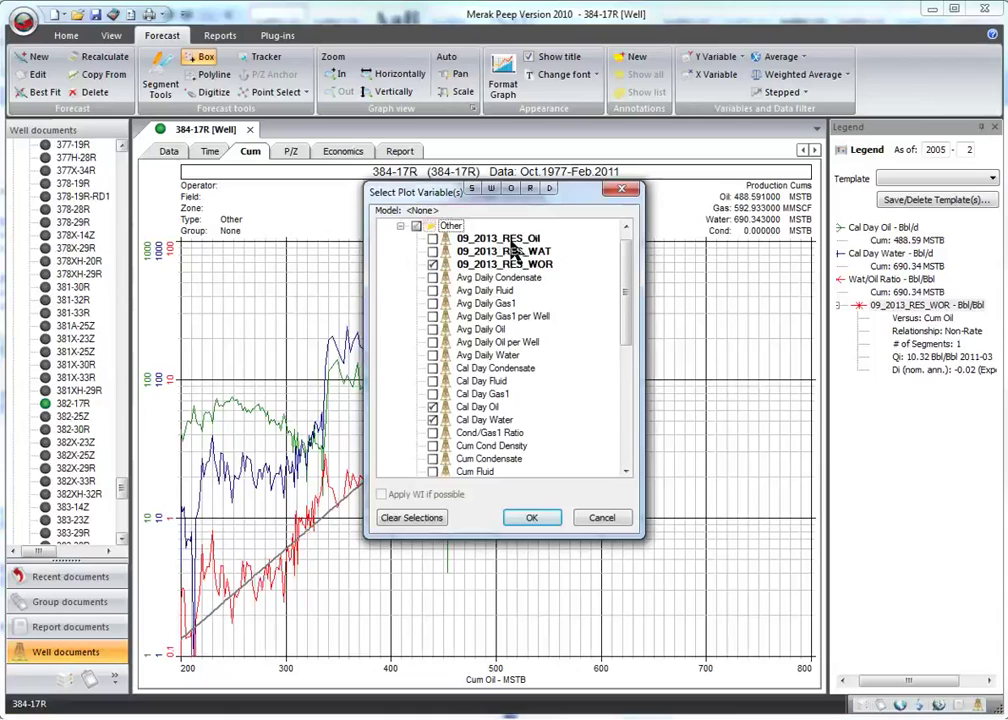
left_click(432, 239)
left_click(532, 520)
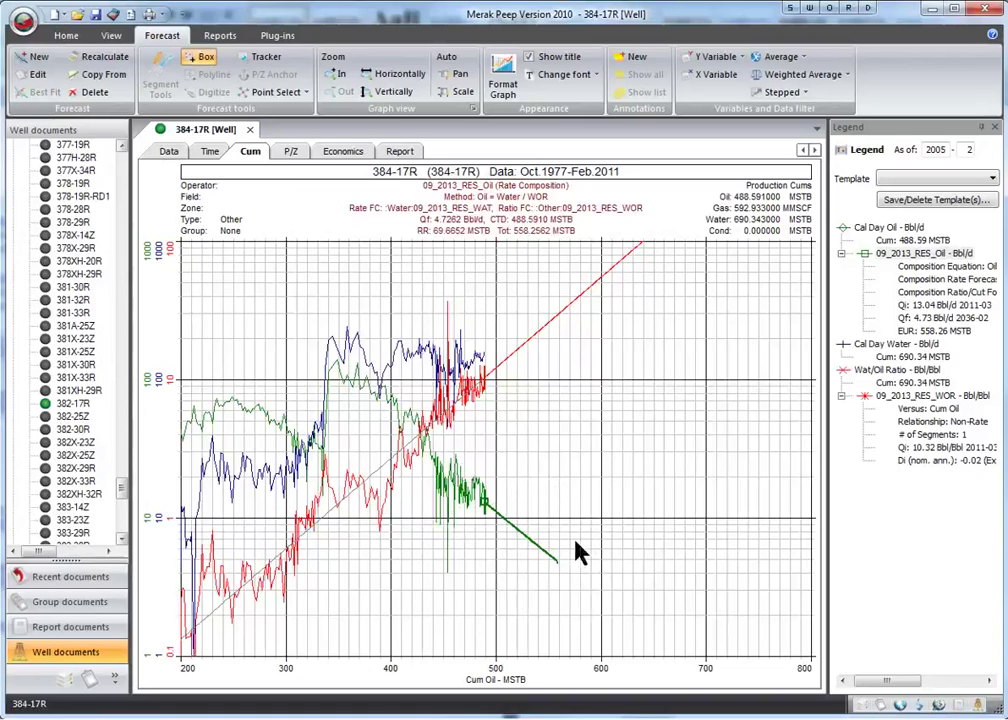
Add the 09_2013_RES_Oil forecast to the variables shown on the time plot
left_click(211, 154)
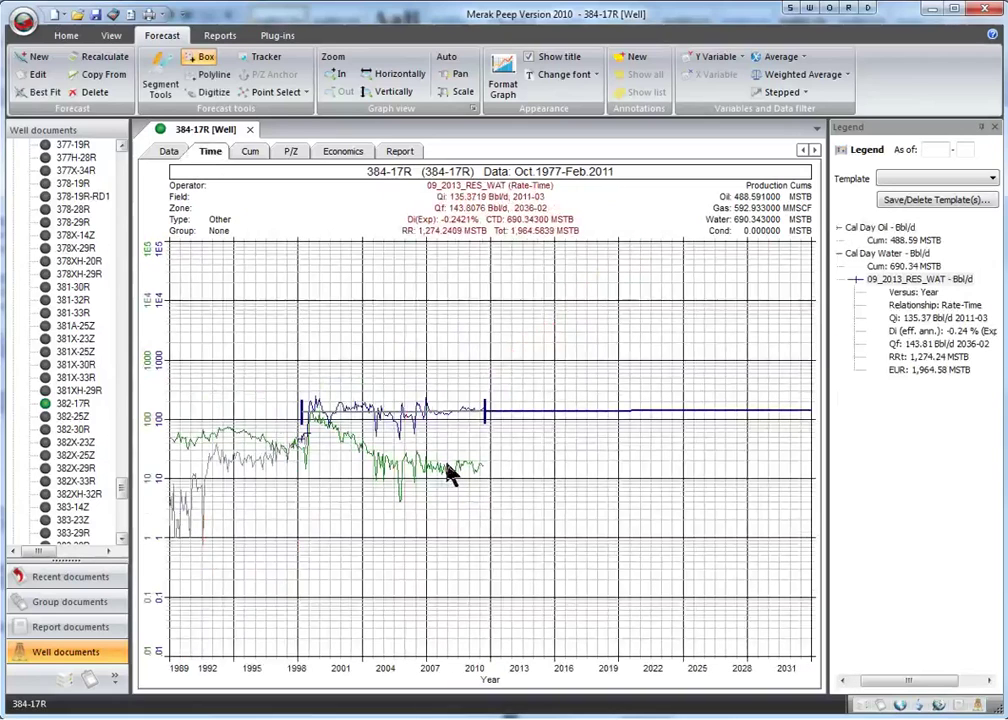
right_click(857, 436)
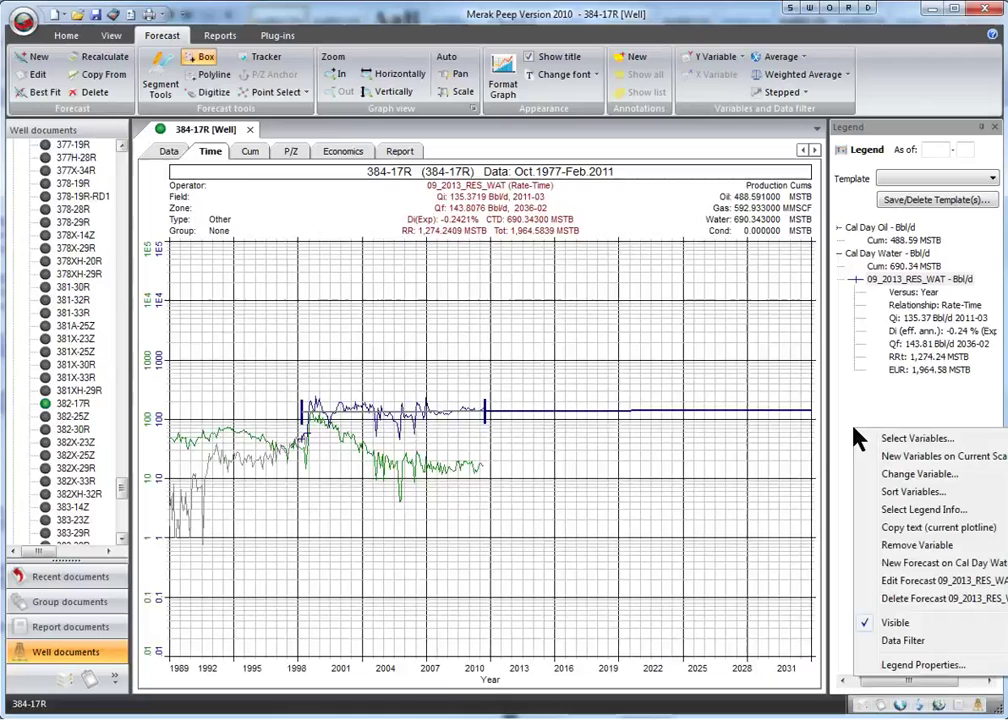
left_click(893, 441)
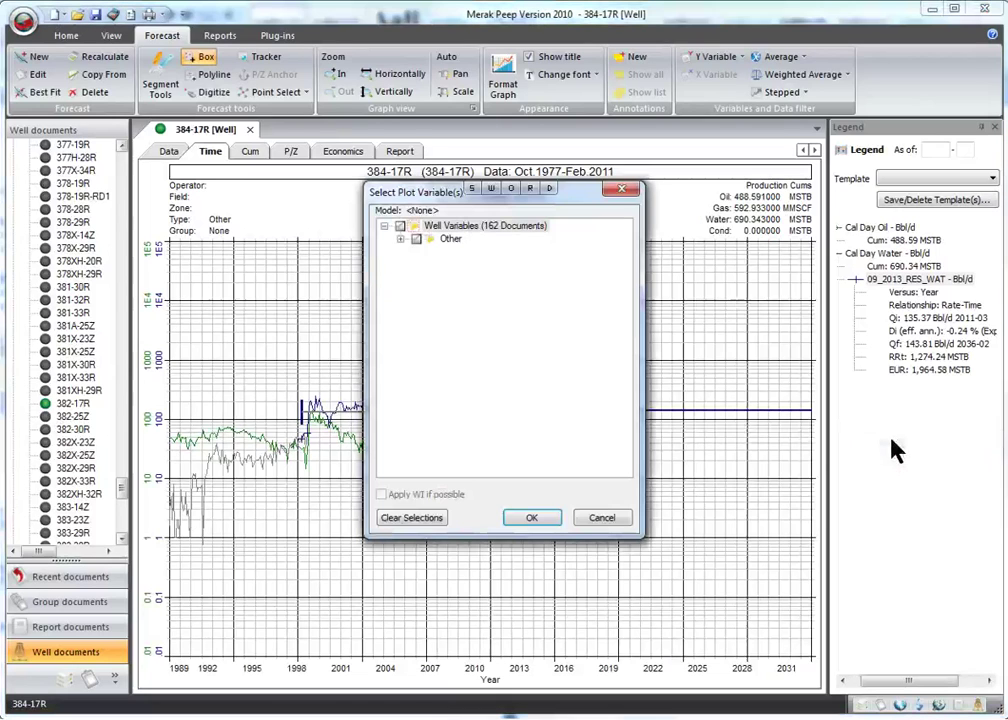
left_click(401, 242)
left_click(432, 238)
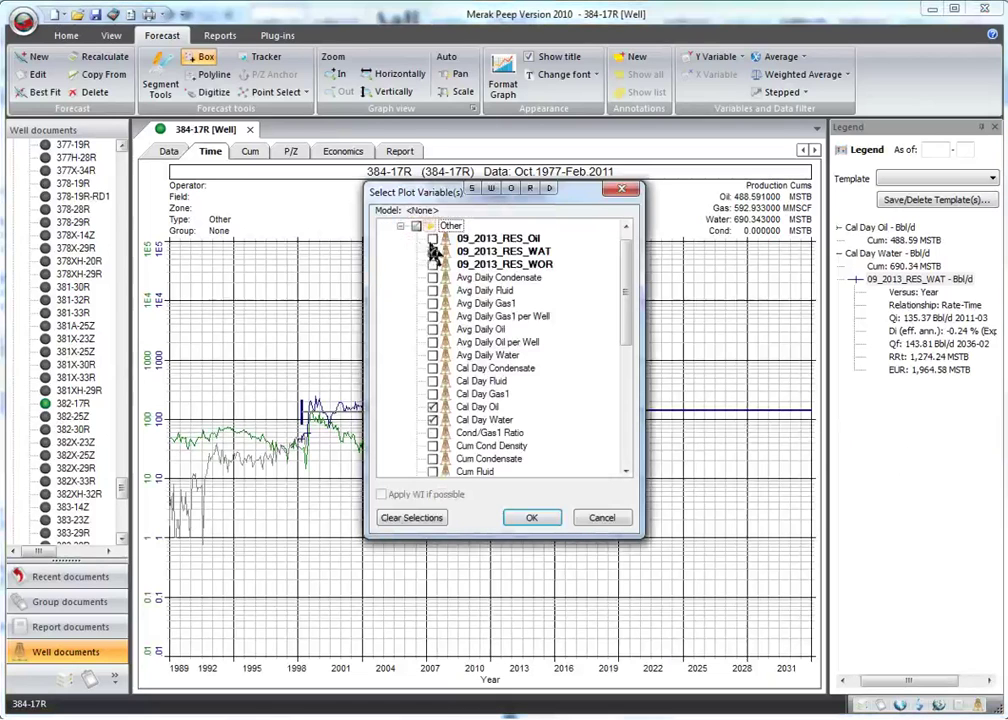
left_click(531, 517)
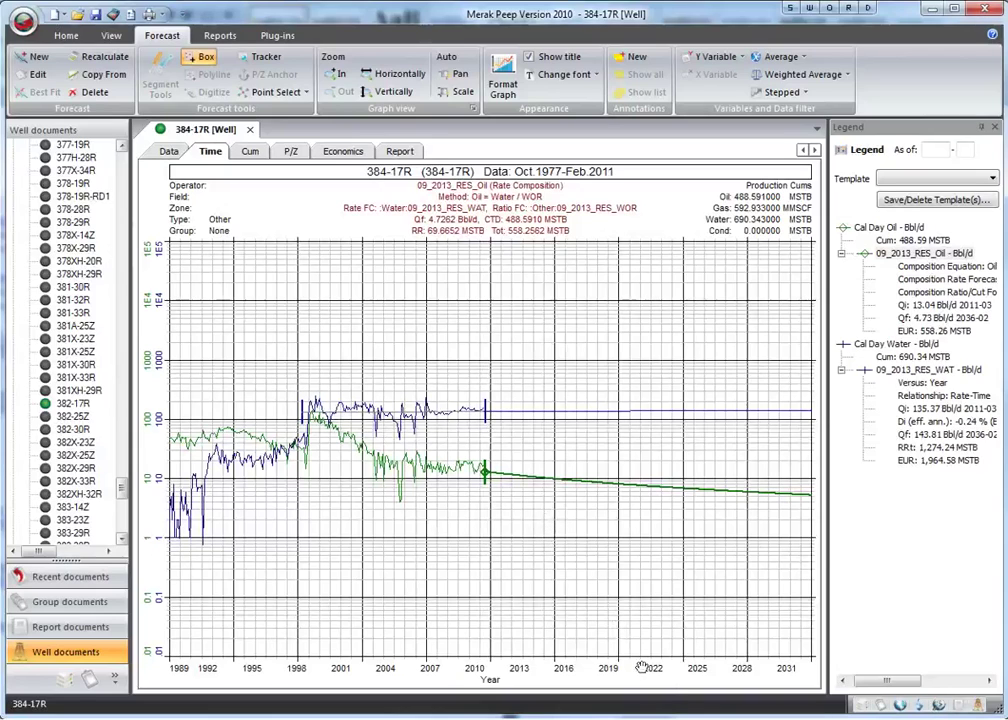
Review the composition settings of the 09_2013_RES_Oil forecast from its line on the time plot
left_click_drag(648, 668, 611, 668)
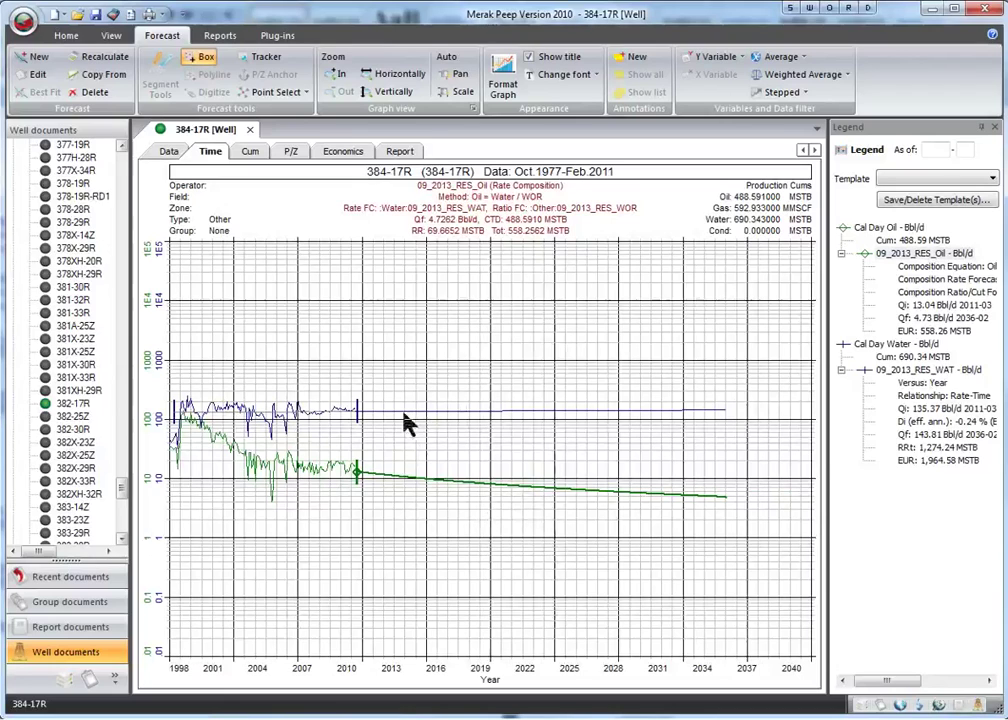
right_click(490, 493)
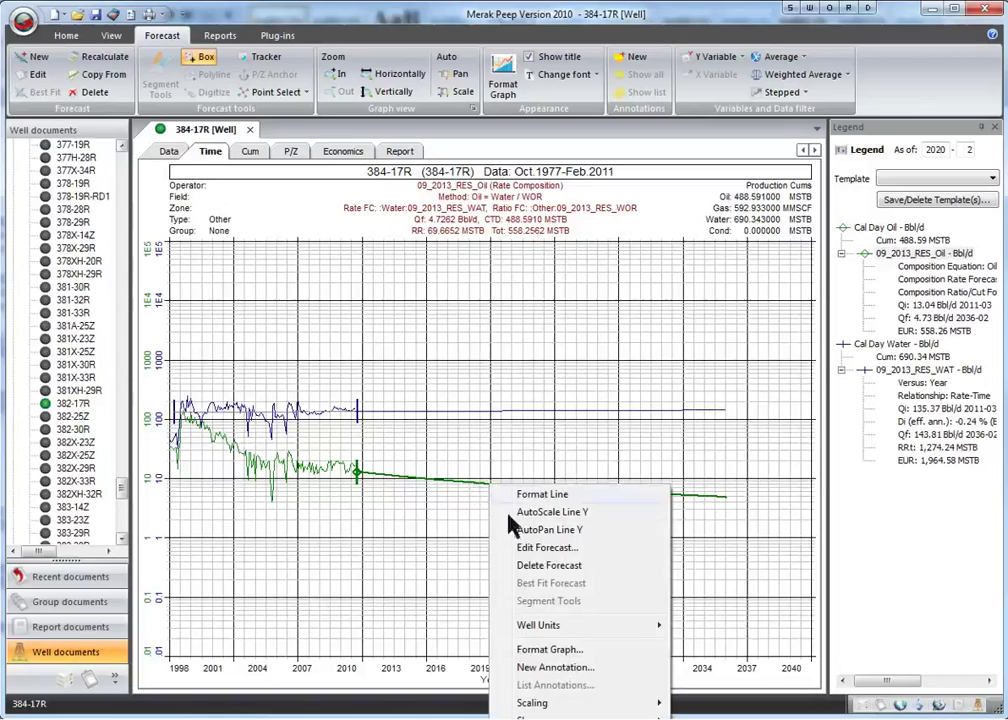
left_click(520, 548)
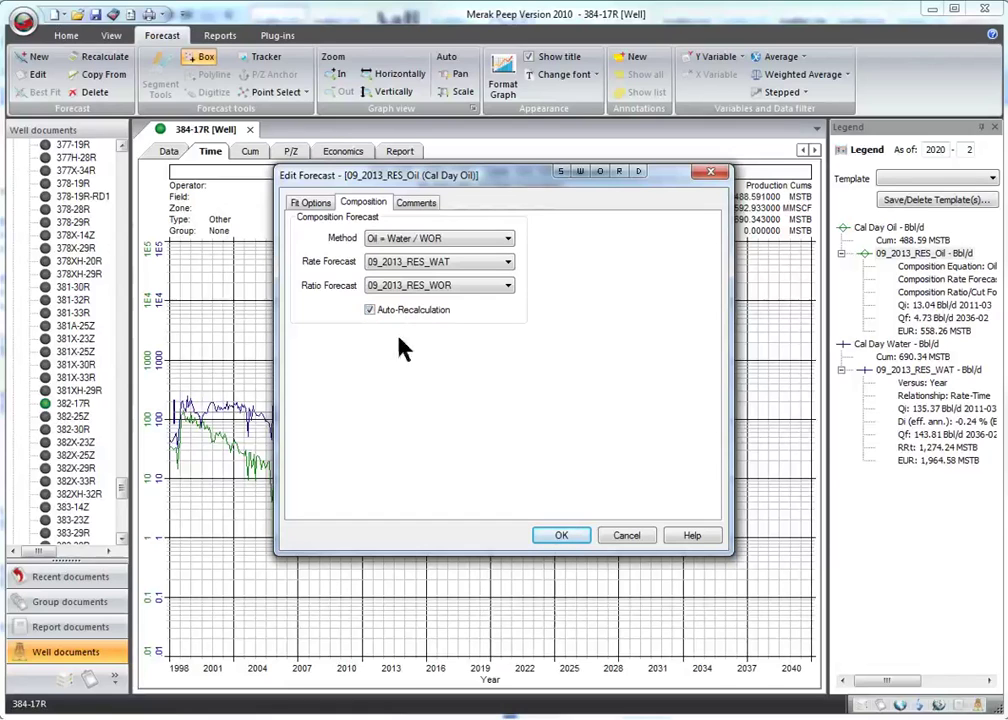
left_click(560, 535)
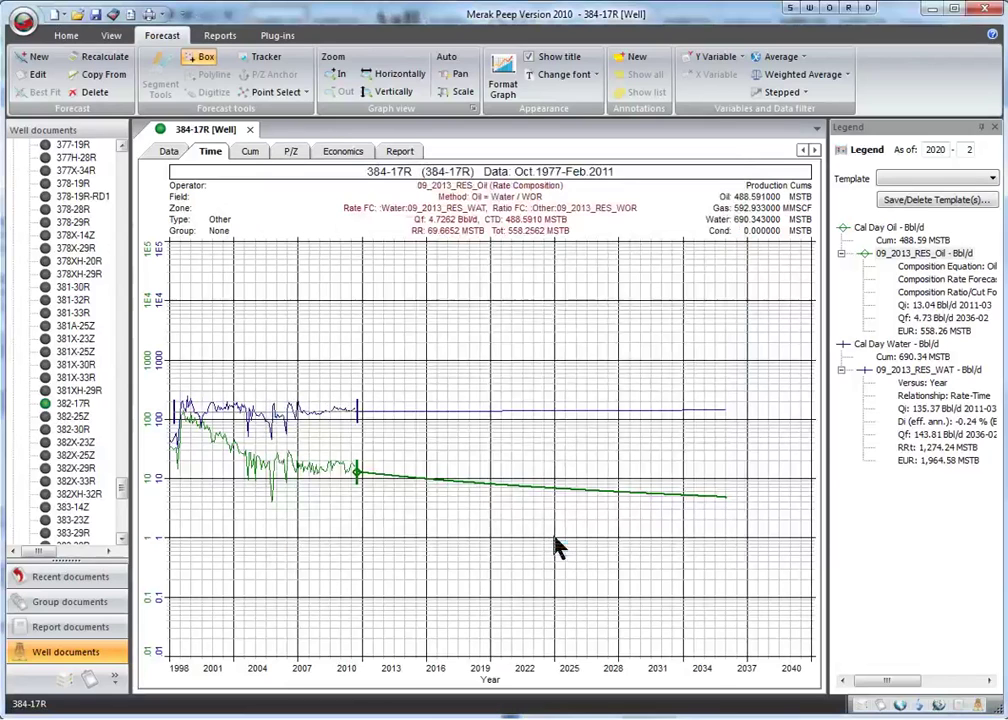
Check the method, source forecasts and auto-recalculation option of the 09_2013_RES_Oil forecast from the cumulative plot
left_click(251, 153)
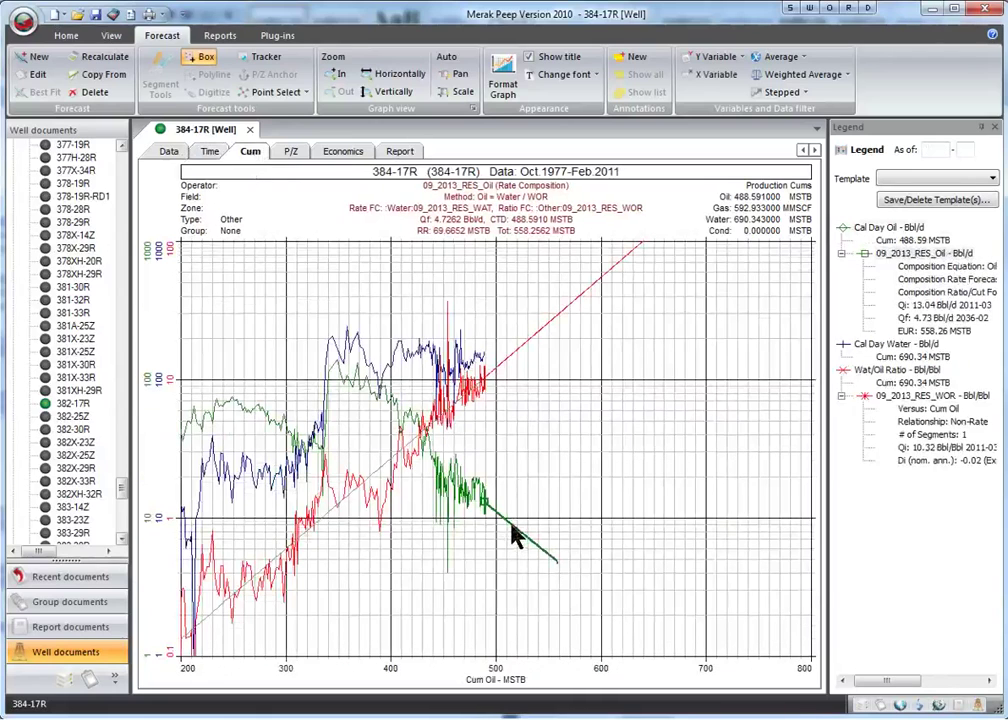
right_click(513, 533)
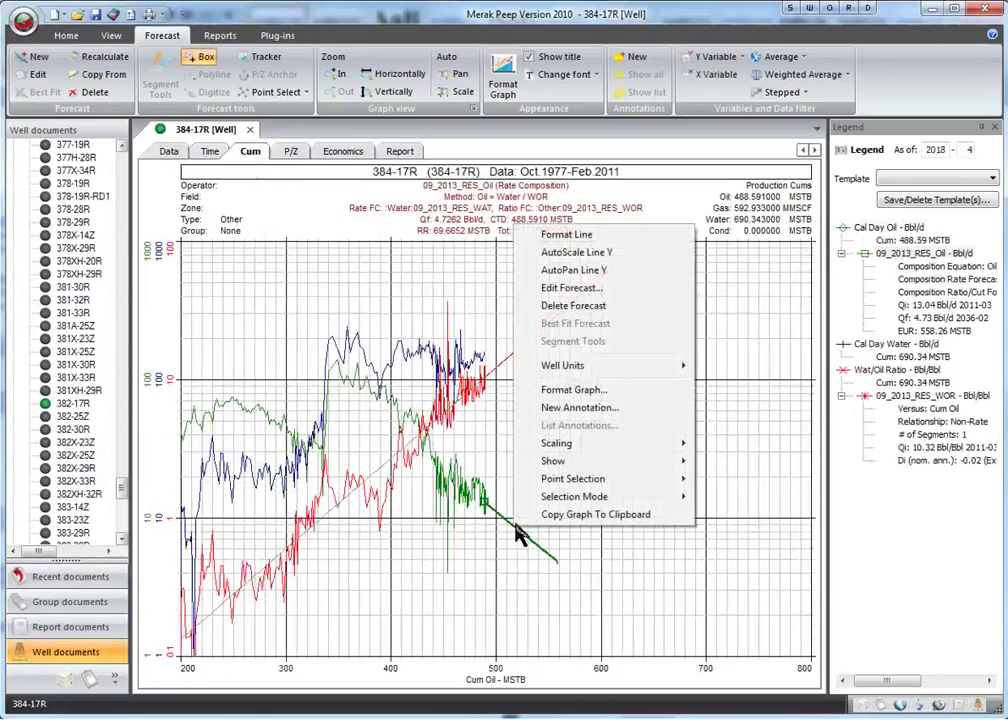
left_click(562, 288)
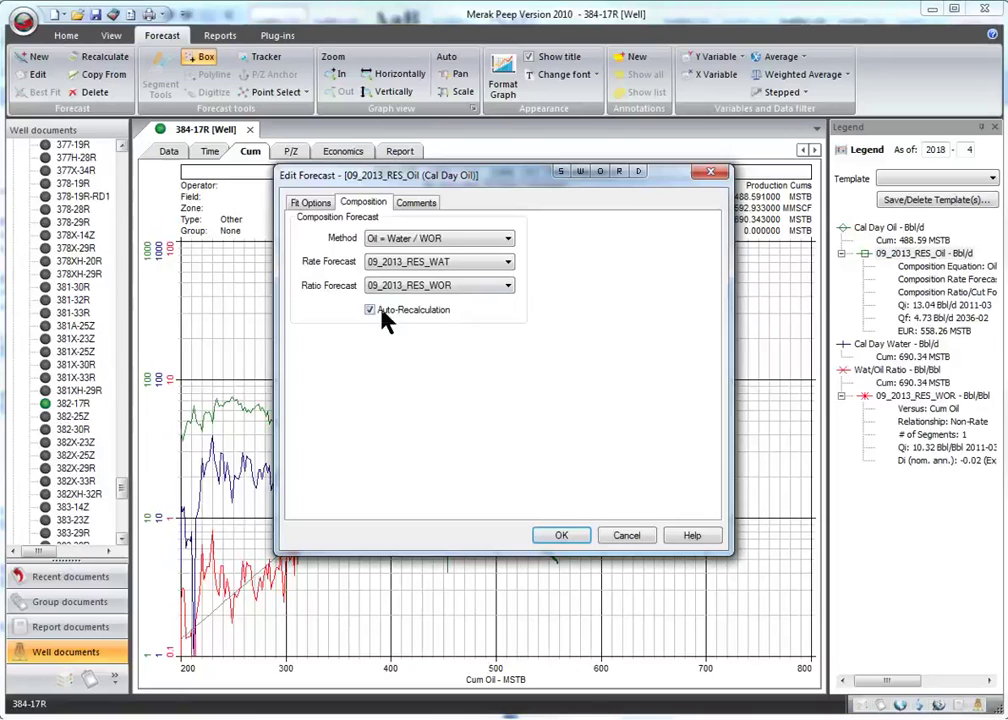
left_click(562, 537)
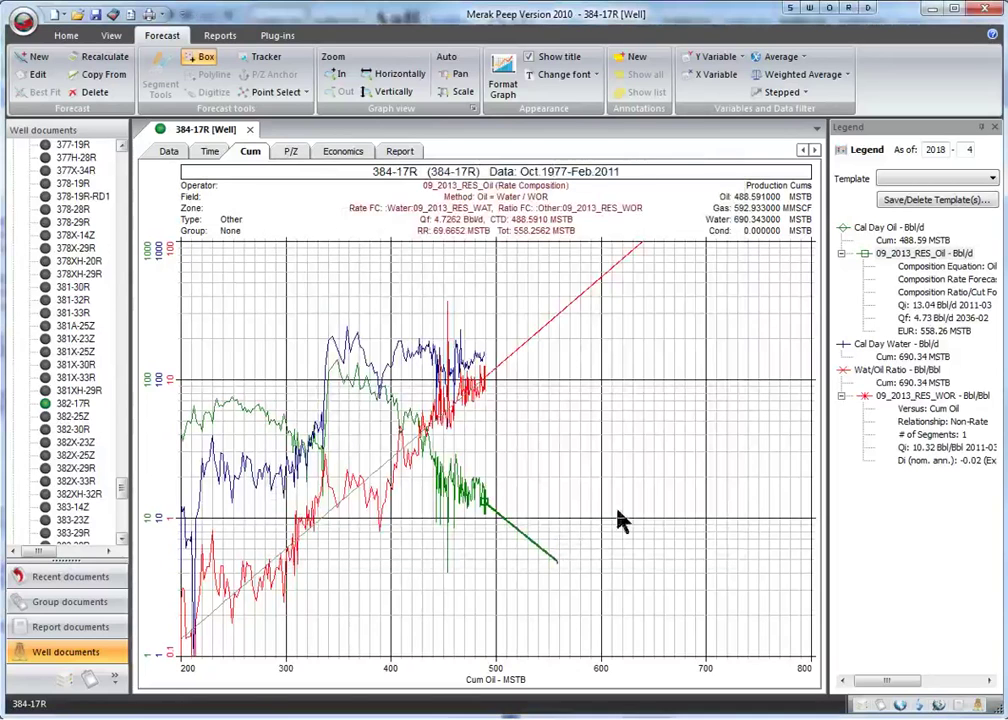